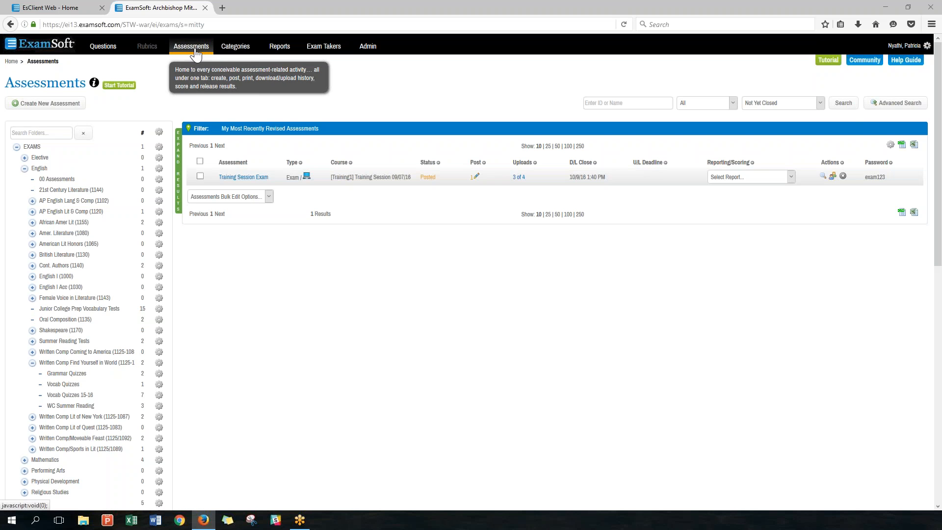
# Open the posted Training Session Exam from the Assessments results table
pyautogui.click(235, 179)
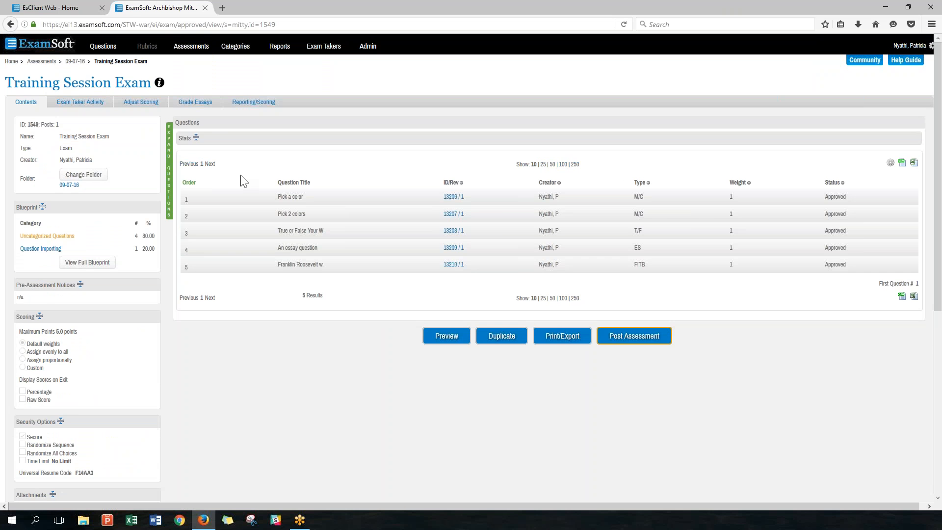
# Scroll through the exam's Contents page, then switch to the Adjust Scoring tab
pyautogui.scroll(-2, 236, 191)
pyautogui.scroll(2, 237, 184)
pyautogui.click(131, 104)
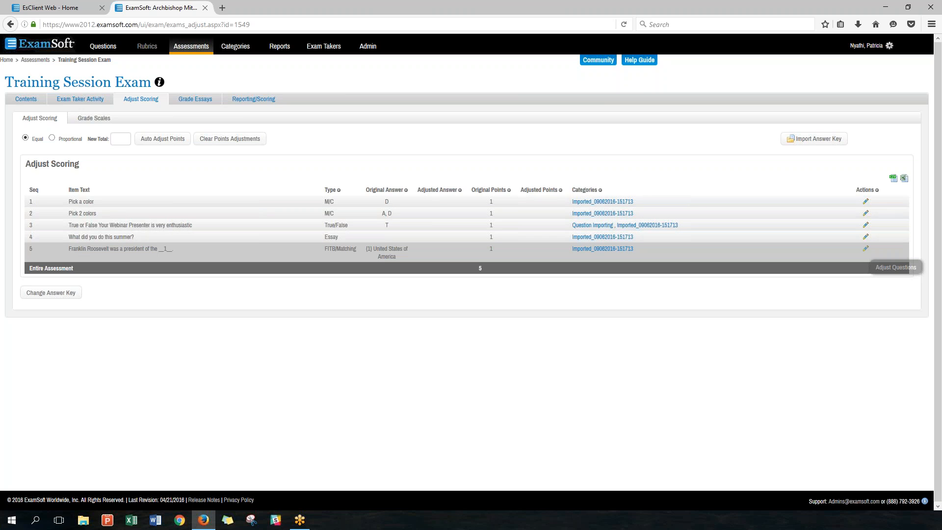
# Open the adjustment dialog for row 5, the Franklin Roosevelt fill-in-the-blank
pyautogui.click(865, 248)
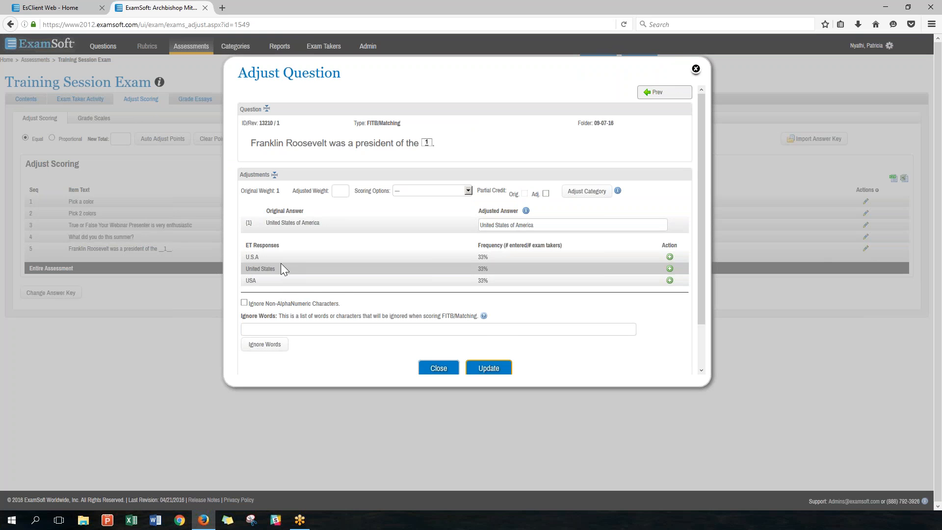
pyautogui.moveTo(545, 226); pyautogui.dragTo(460, 223)
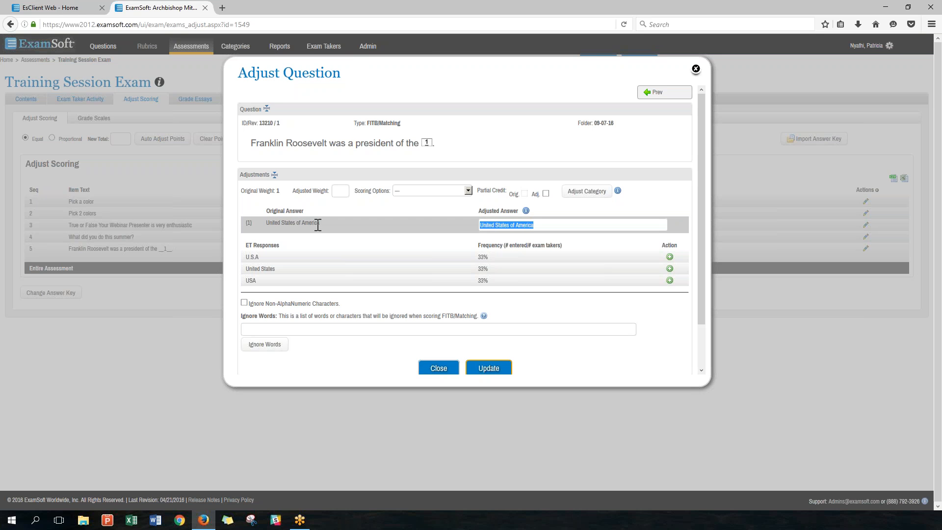
pyautogui.moveTo(319, 223); pyautogui.dragTo(265, 223)
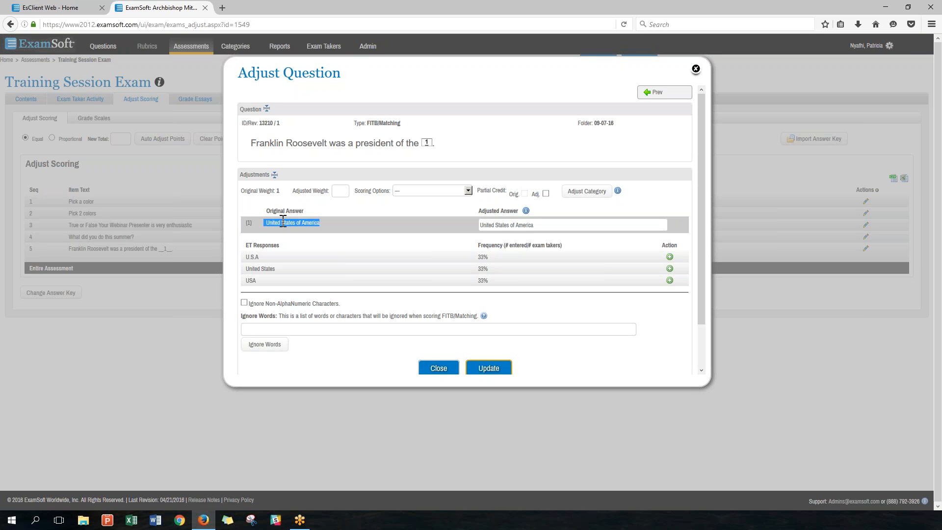
pyautogui.click(431, 228)
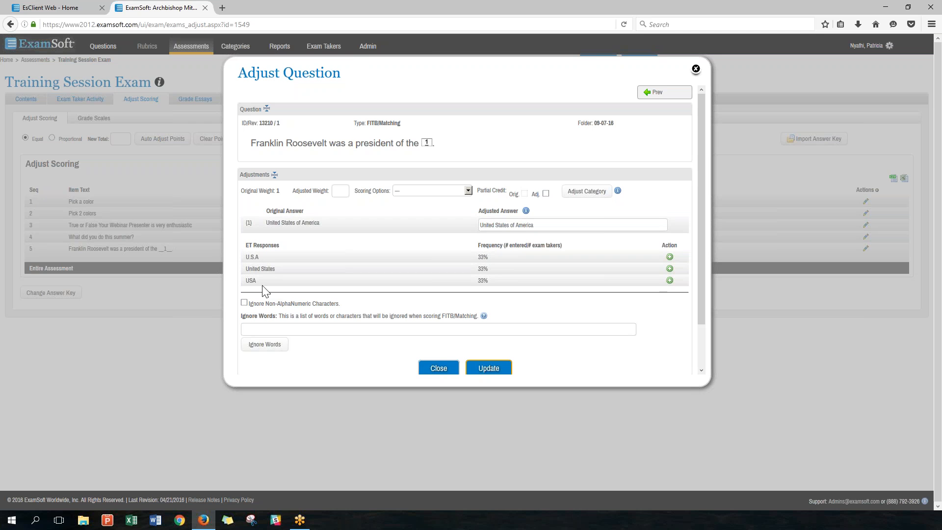
pyautogui.doubleClick(251, 280)
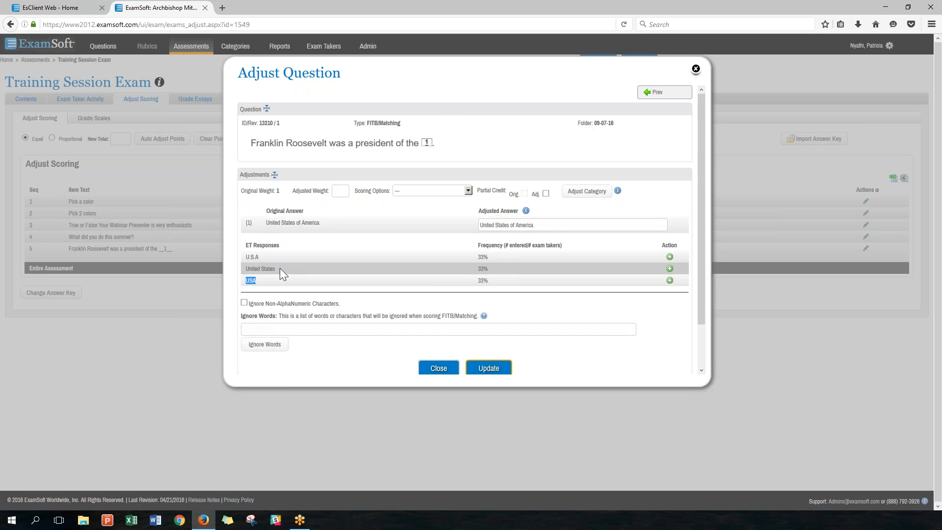
pyautogui.moveTo(276, 269); pyautogui.dragTo(253, 259)
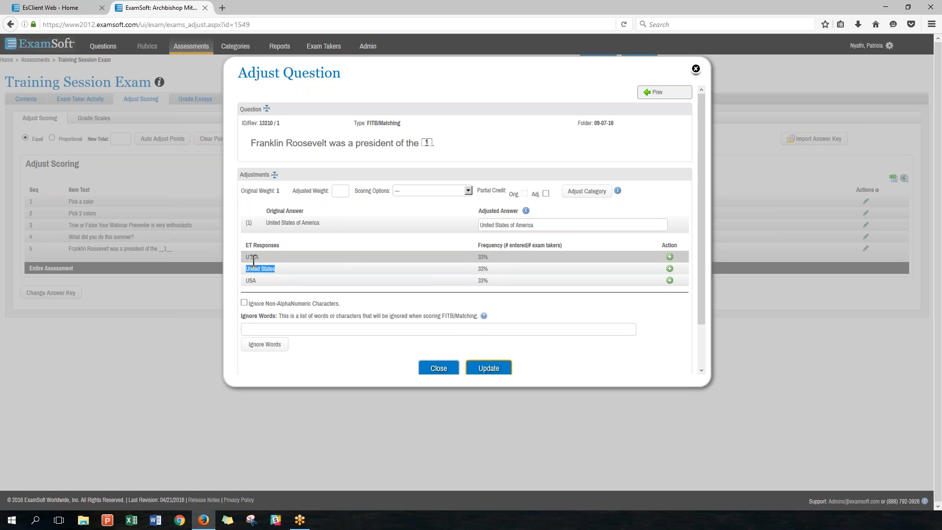
pyautogui.click(515, 293)
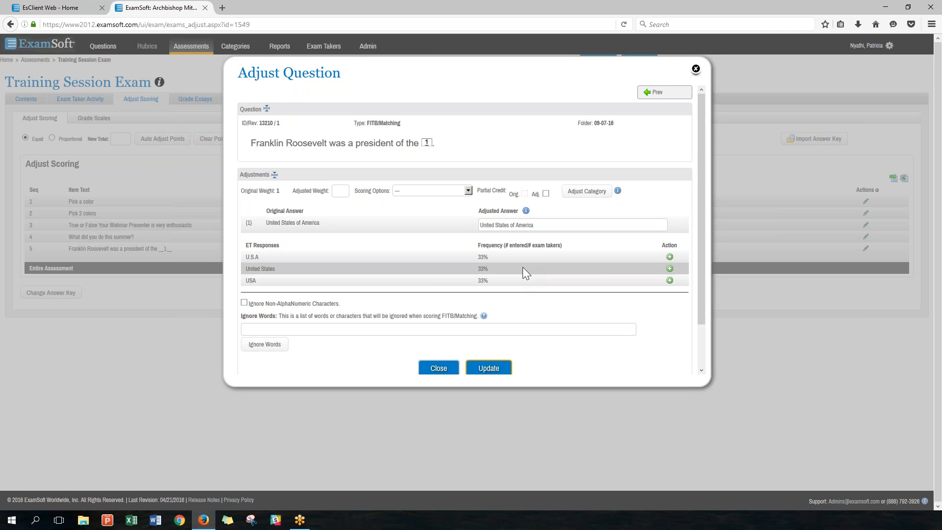
# Add U.S.A, United States and USA as correct answers and update the question
pyautogui.click(670, 260)
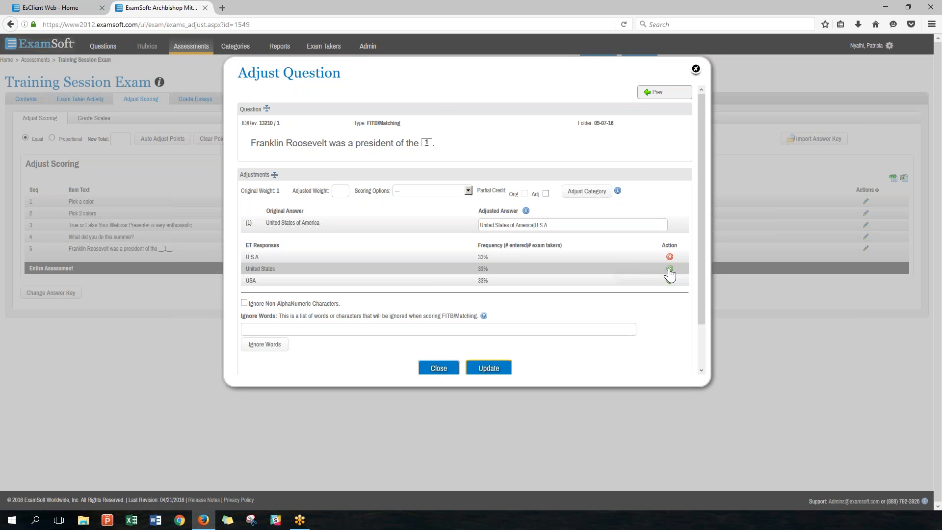
pyautogui.click(669, 269)
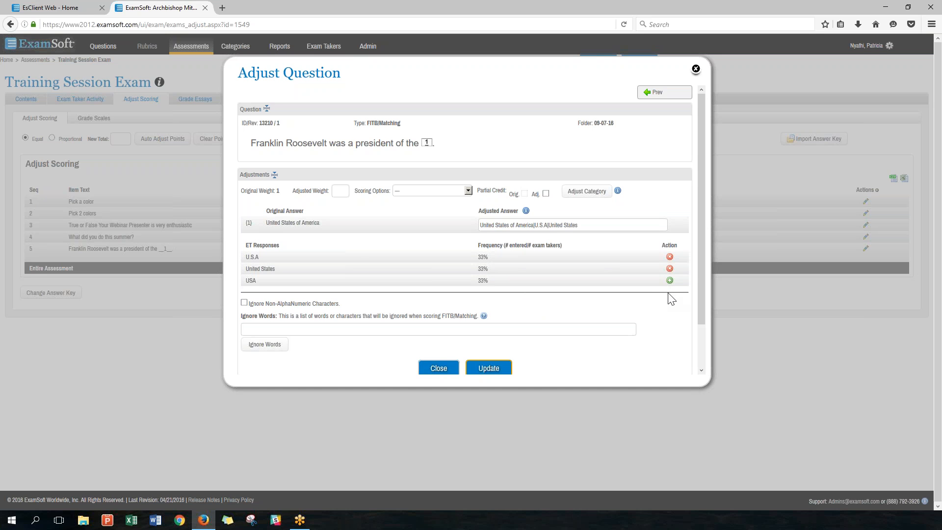
pyautogui.click(670, 280)
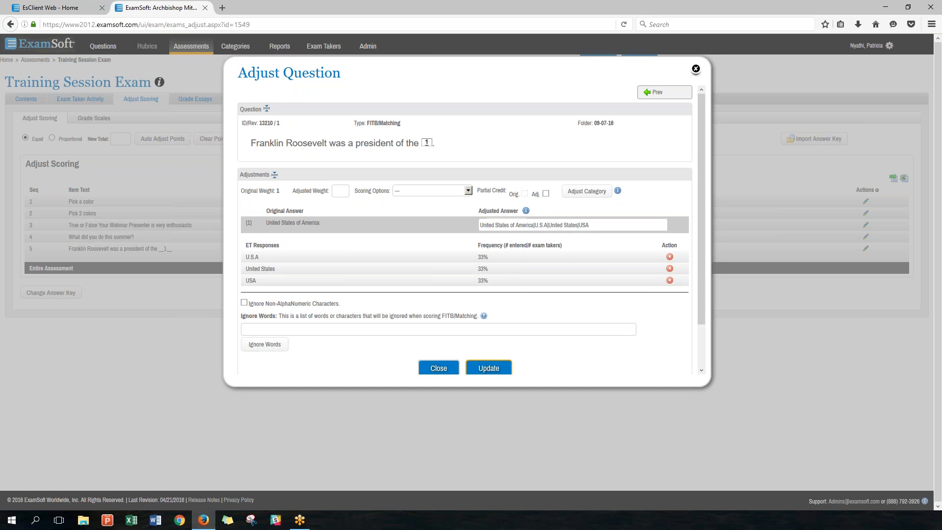
pyautogui.moveTo(595, 225); pyautogui.dragTo(496, 228)
pyautogui.click(594, 226)
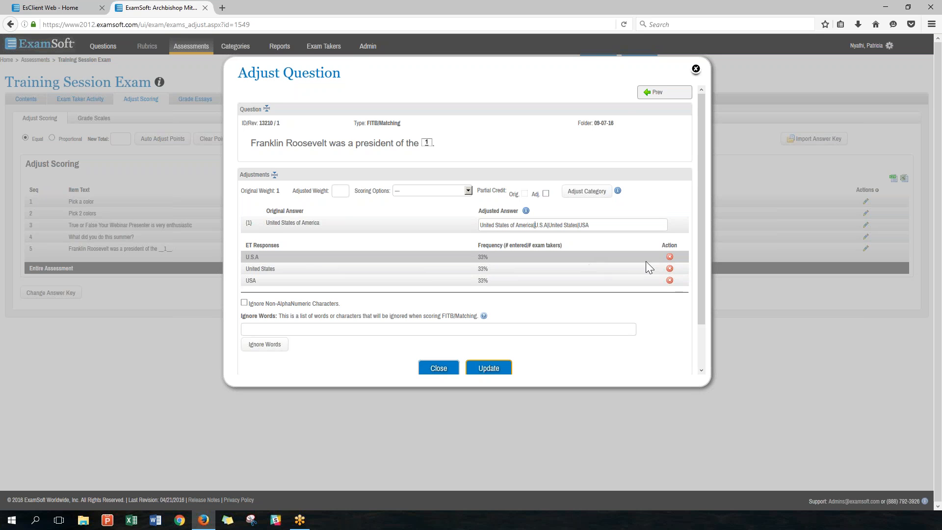
pyautogui.click(495, 370)
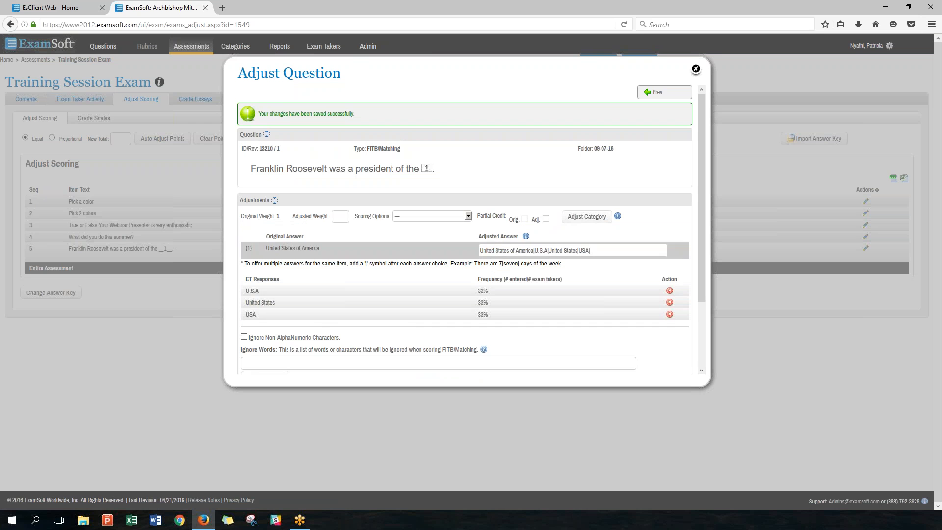
pyautogui.scroll(-3, 510, 245)
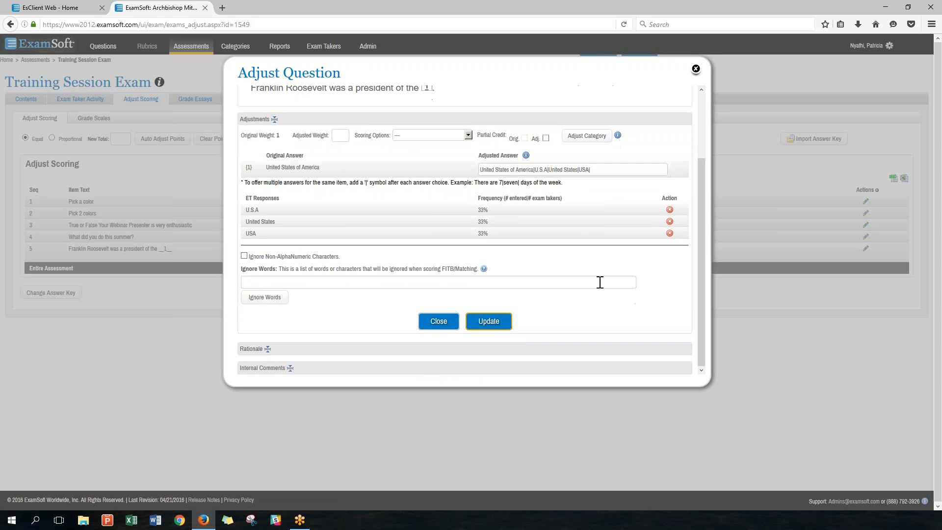
pyautogui.scroll(3, 599, 282)
# Close the dialog and review row 5's adjusted answer listing U.S.A, United States and USA
pyautogui.click(695, 69)
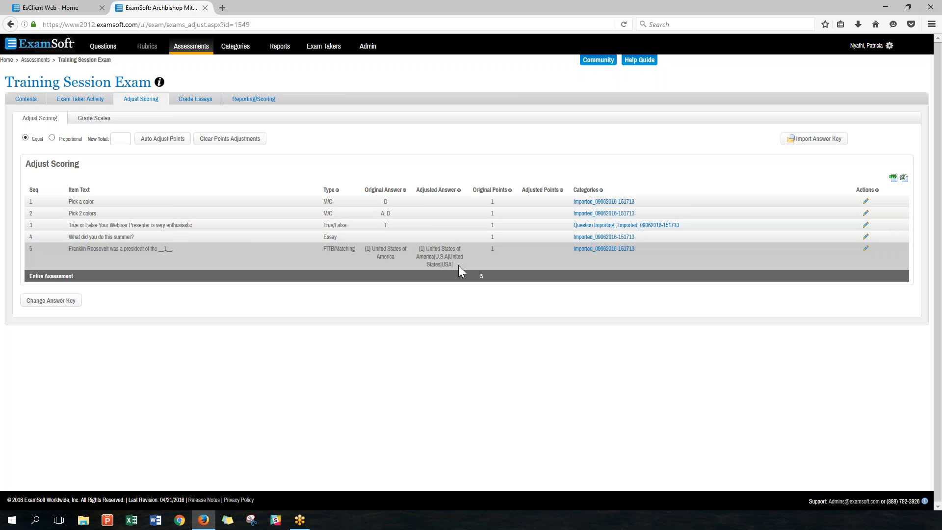
pyautogui.moveTo(457, 265); pyautogui.dragTo(427, 242)
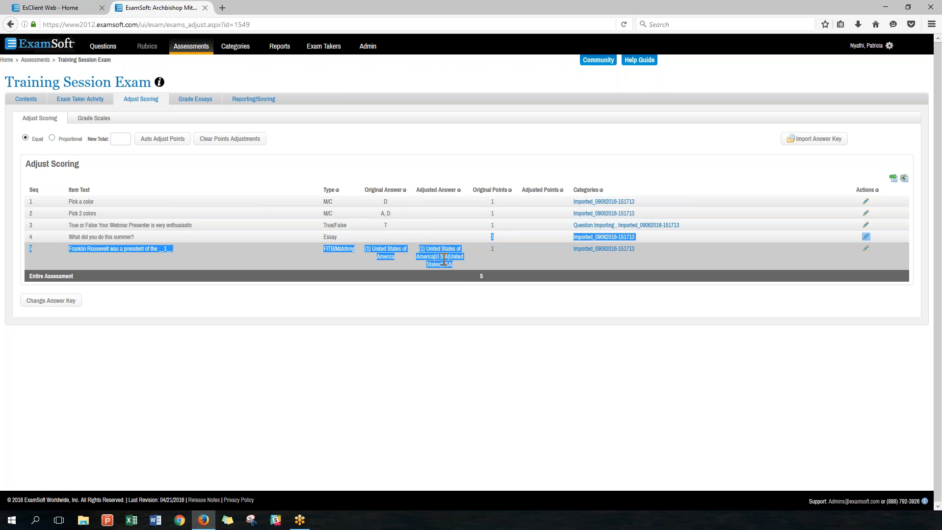
pyautogui.click(461, 266)
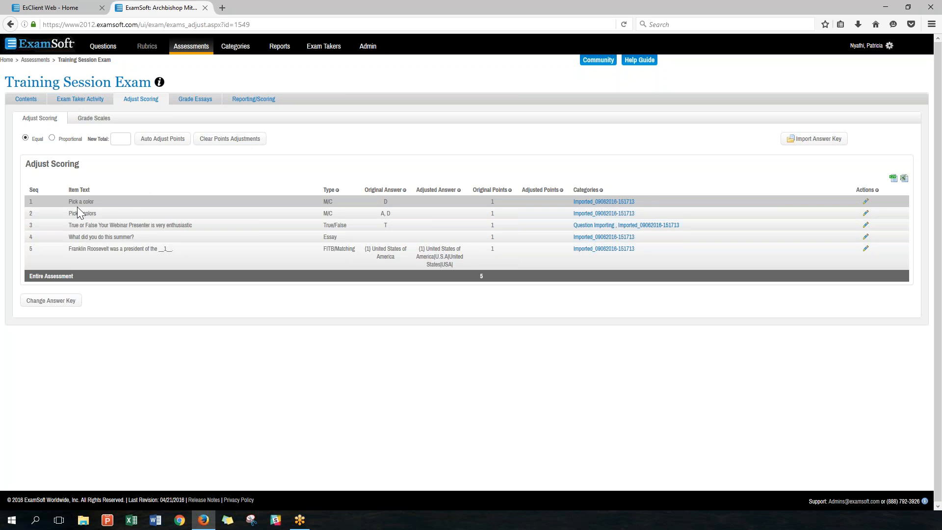
# Mark Blue and Yellow as adjusted answers for Pick a color, accepting any adjusted answer, and update
pyautogui.click(865, 206)
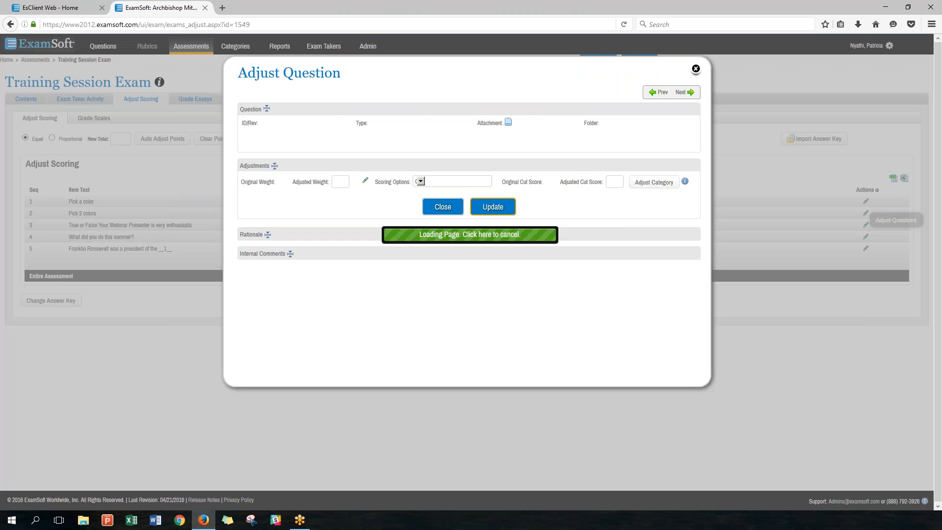
pyautogui.scroll(-2, 644, 237)
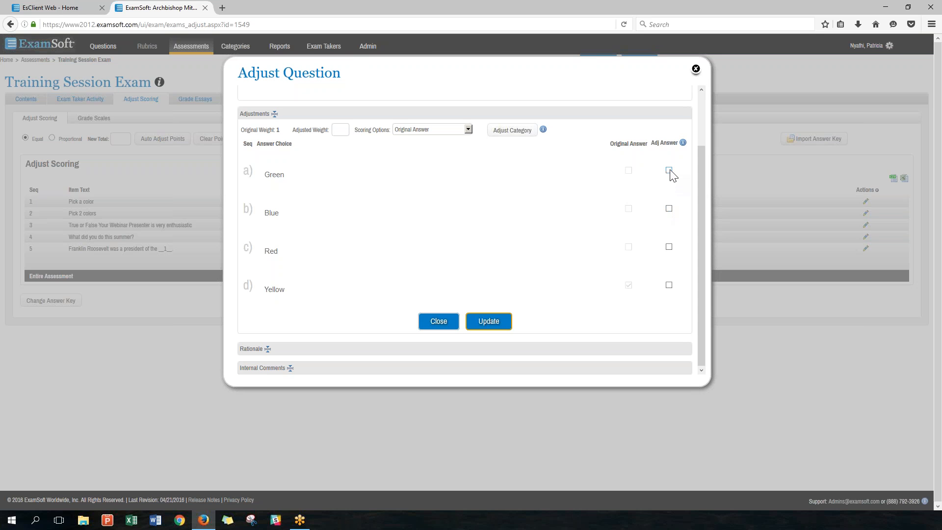
pyautogui.click(669, 209)
pyautogui.click(467, 131)
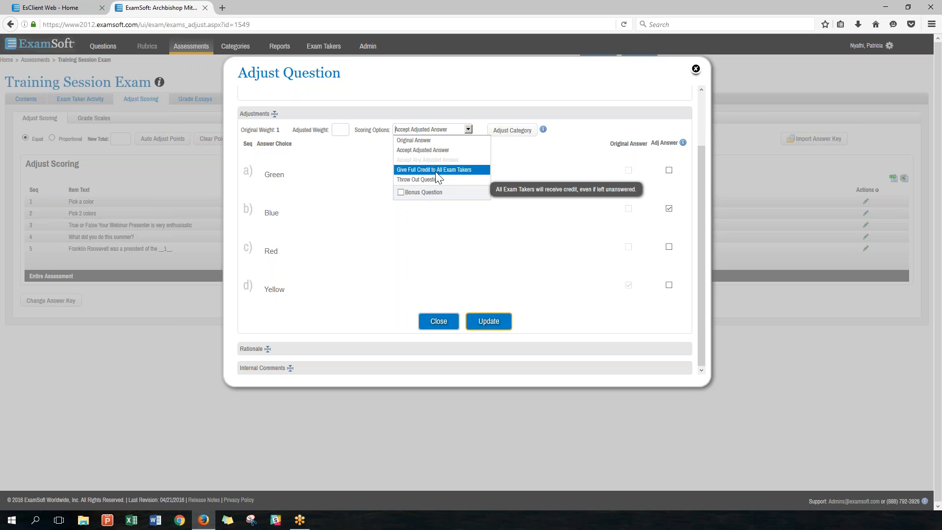
pyautogui.click(673, 291)
pyautogui.click(670, 286)
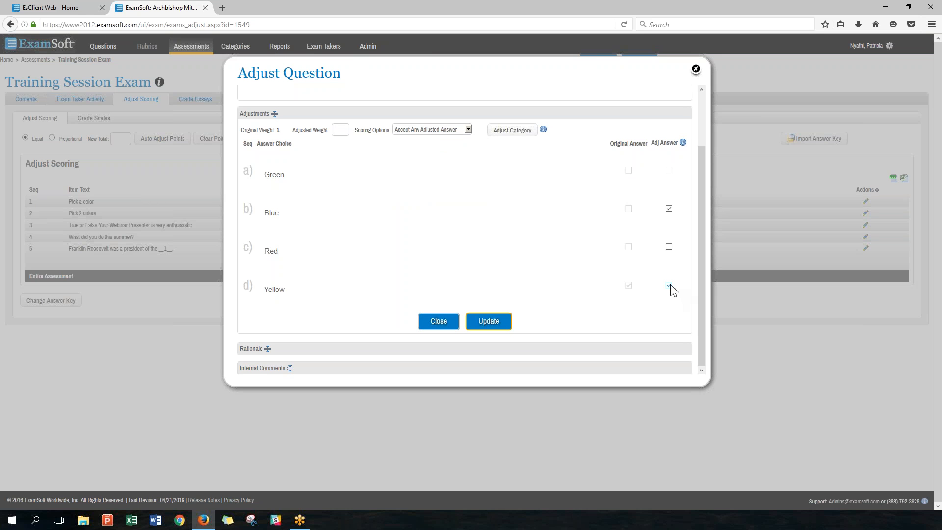
pyautogui.click(469, 129)
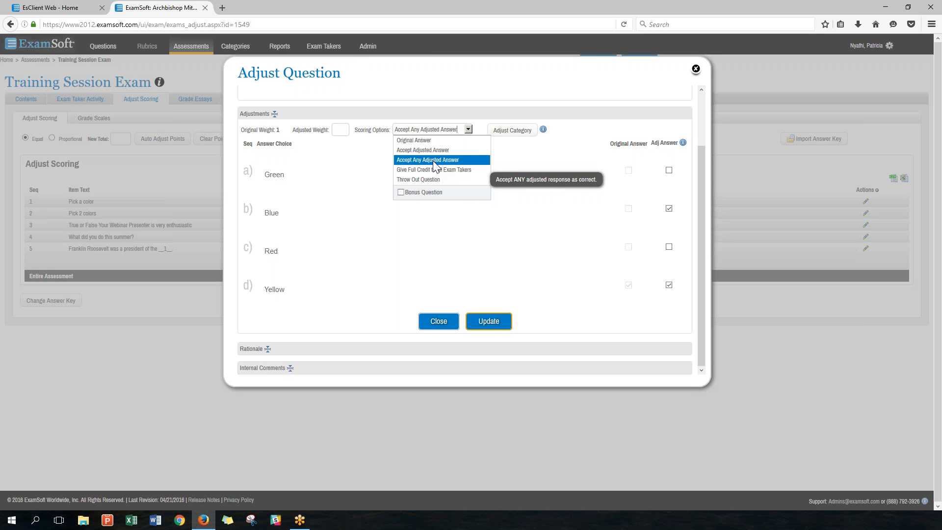
pyautogui.click(493, 225)
pyautogui.click(488, 322)
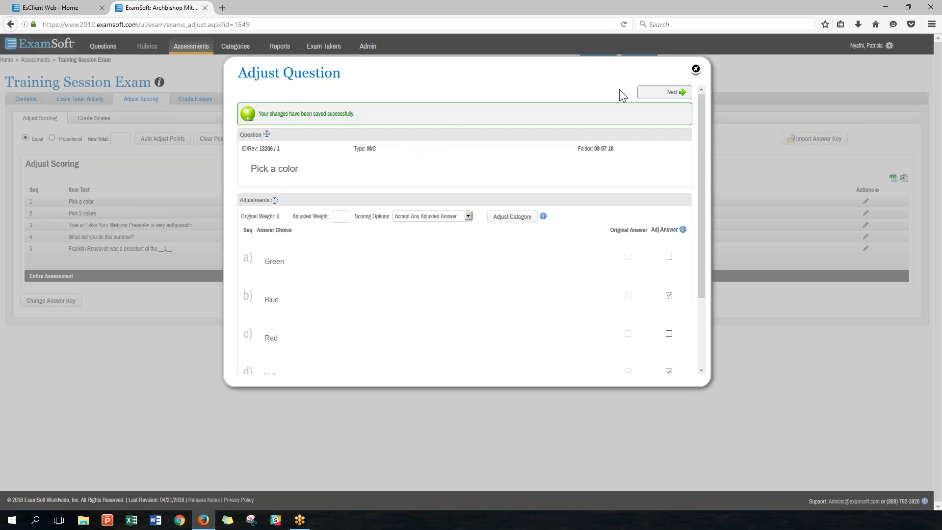
pyautogui.click(695, 68)
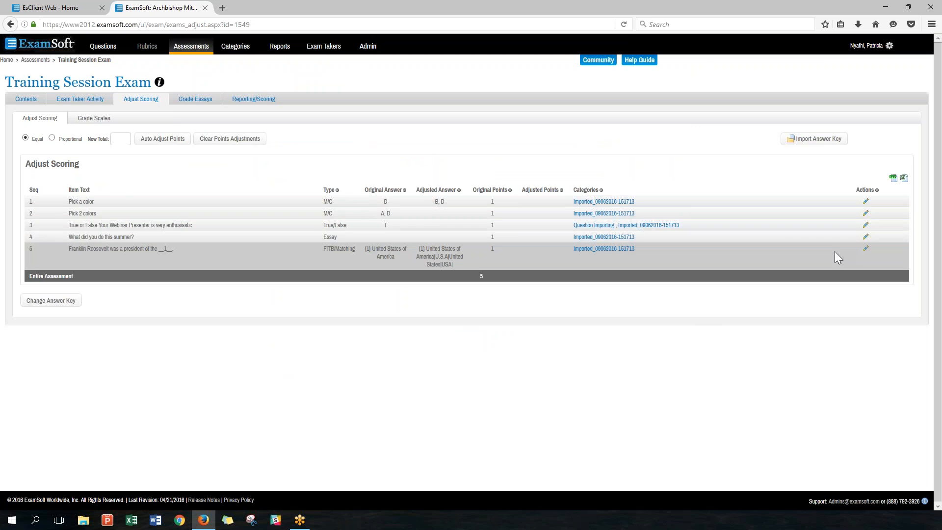
# Try Throw Out Question and adjusted weight 5 on Pick 2 colors, then close without saving
pyautogui.click(865, 215)
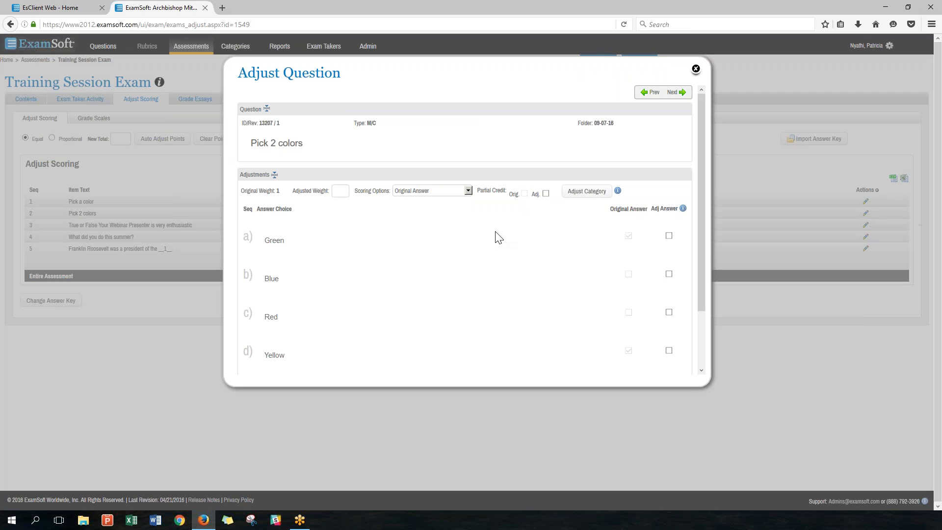
pyautogui.click(468, 190)
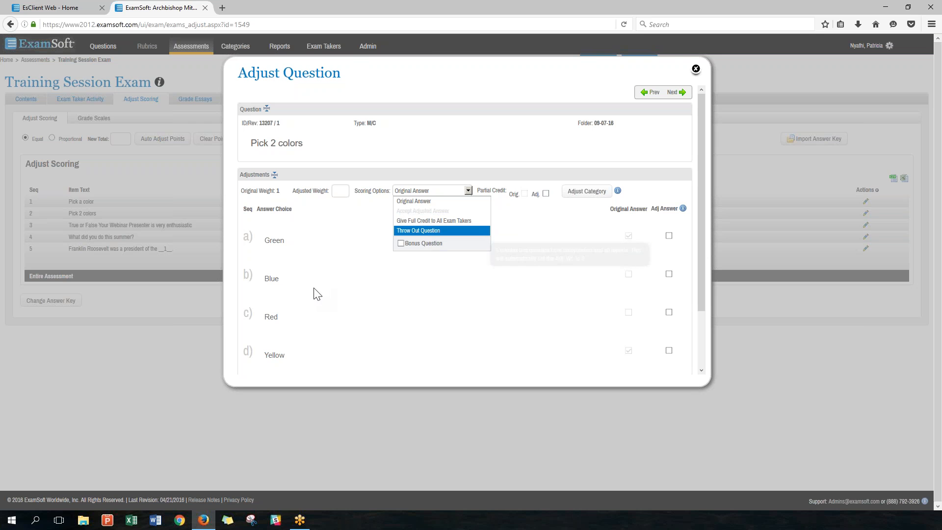
pyautogui.click(452, 229)
pyautogui.scroll(-3, 481, 328)
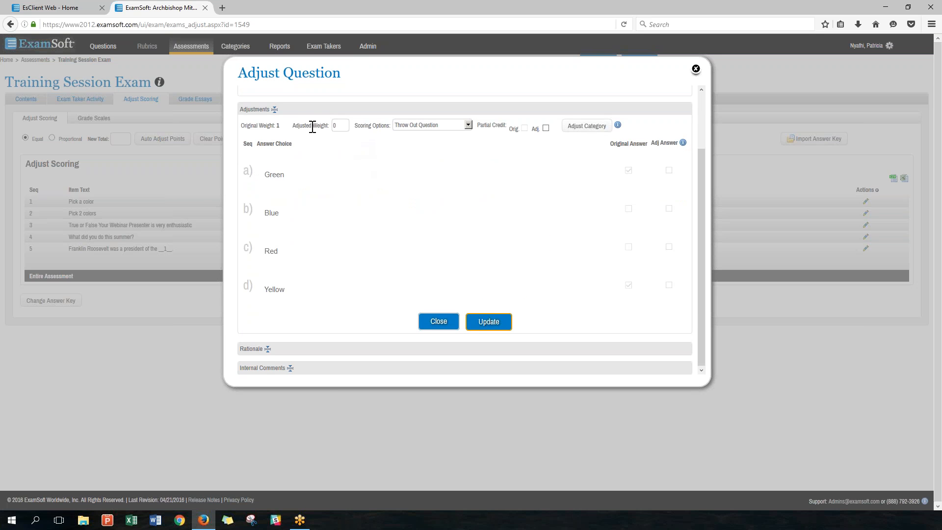
pyautogui.moveTo(293, 125); pyautogui.dragTo(331, 127)
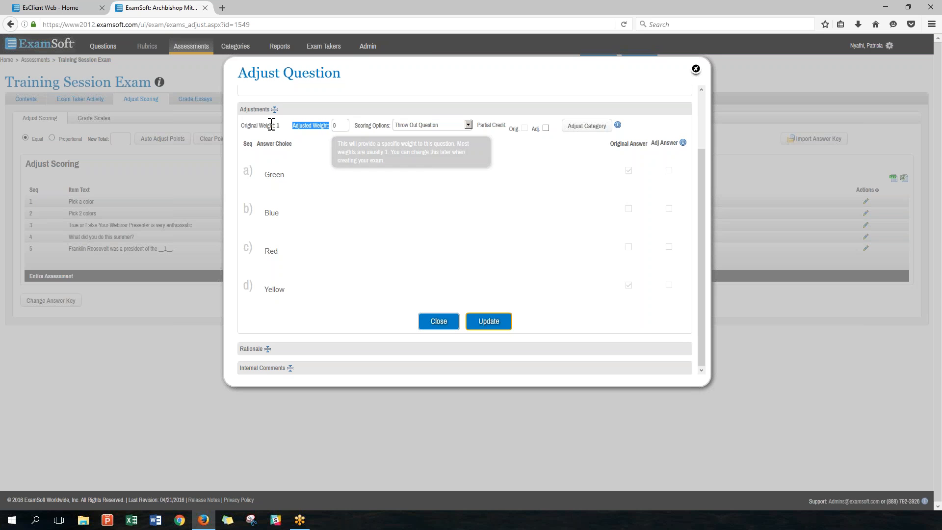
pyautogui.moveTo(280, 126); pyautogui.dragTo(241, 126)
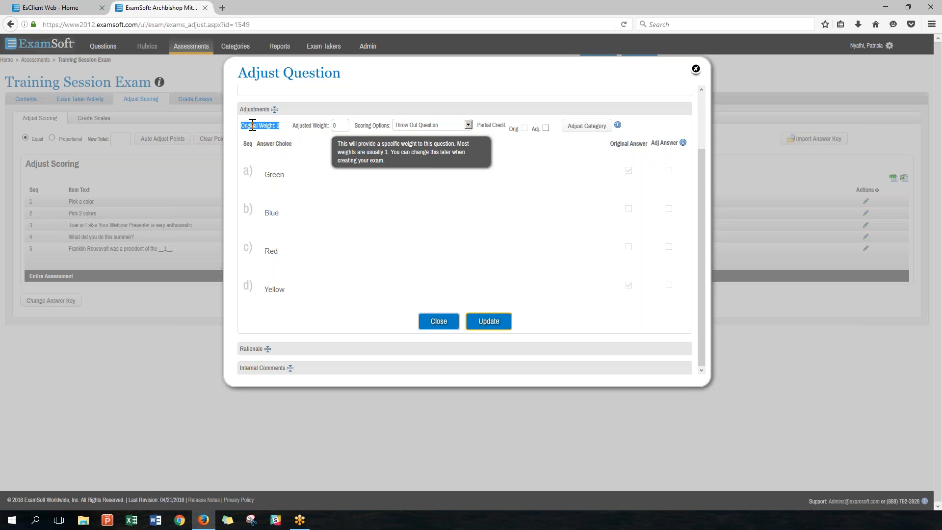
pyautogui.click(338, 126)
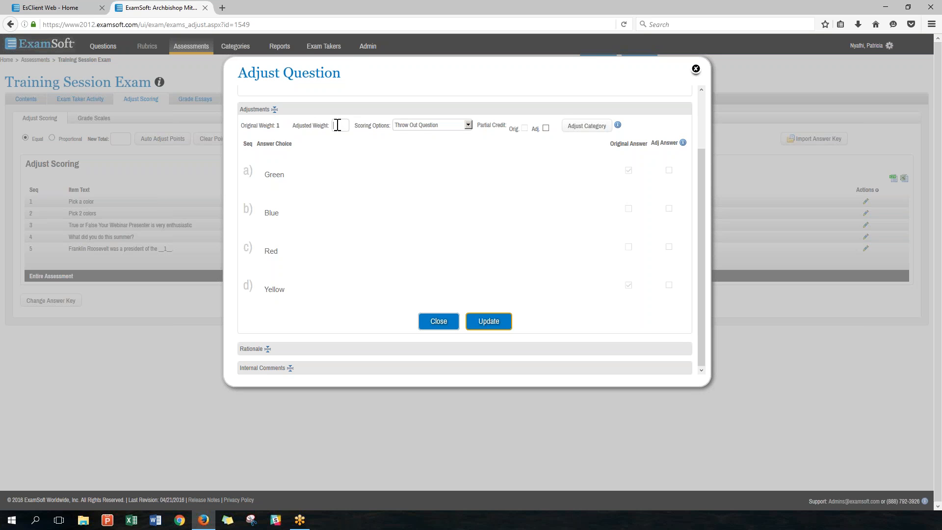
pyautogui.write('5')
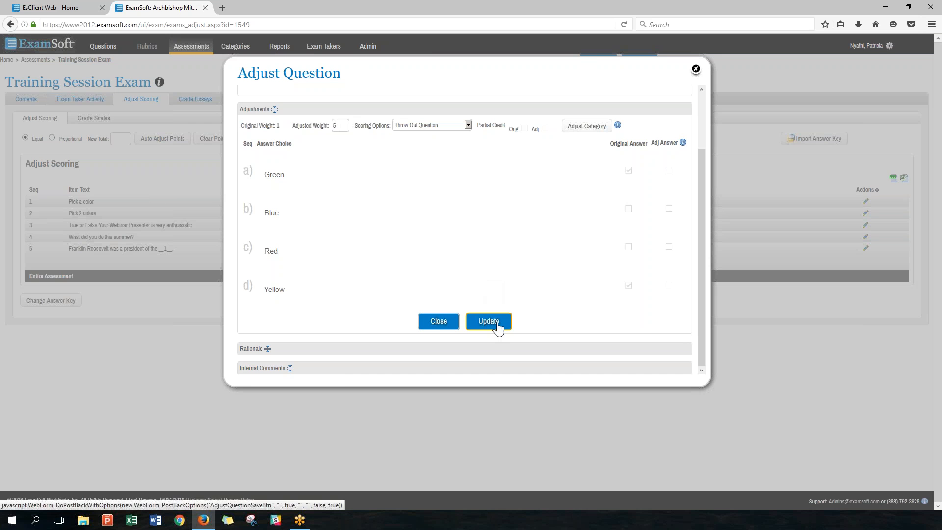
pyautogui.click(437, 322)
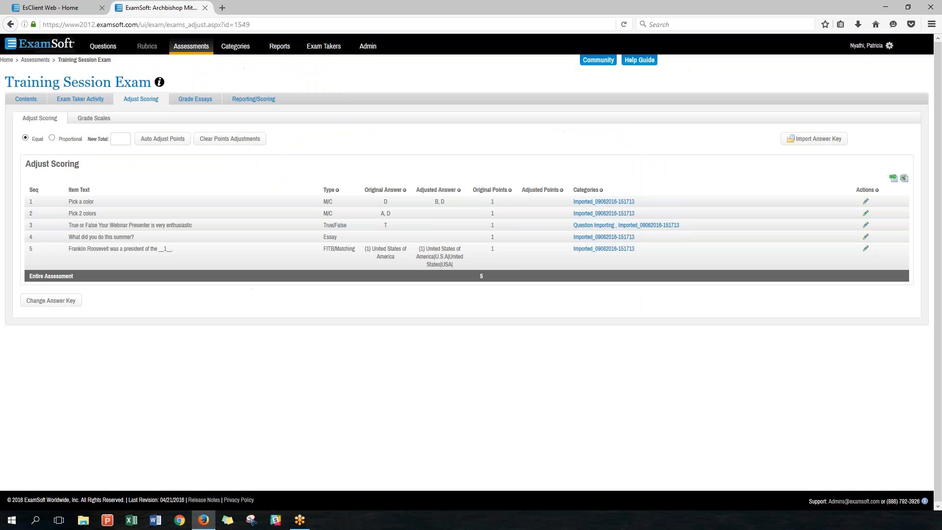
# Give row 4, the summer essay, an adjusted weight of 5 points and update it
pyautogui.click(866, 239)
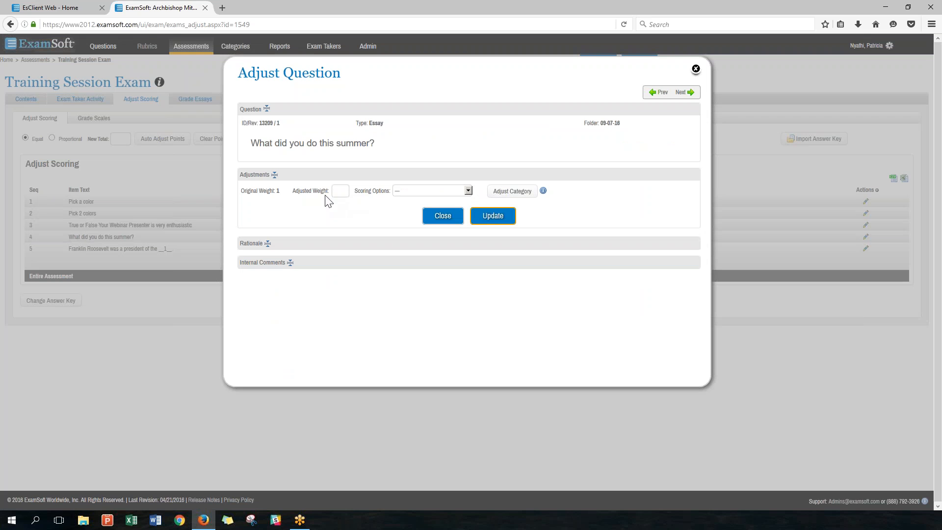
pyautogui.click(340, 190)
pyautogui.click(469, 190)
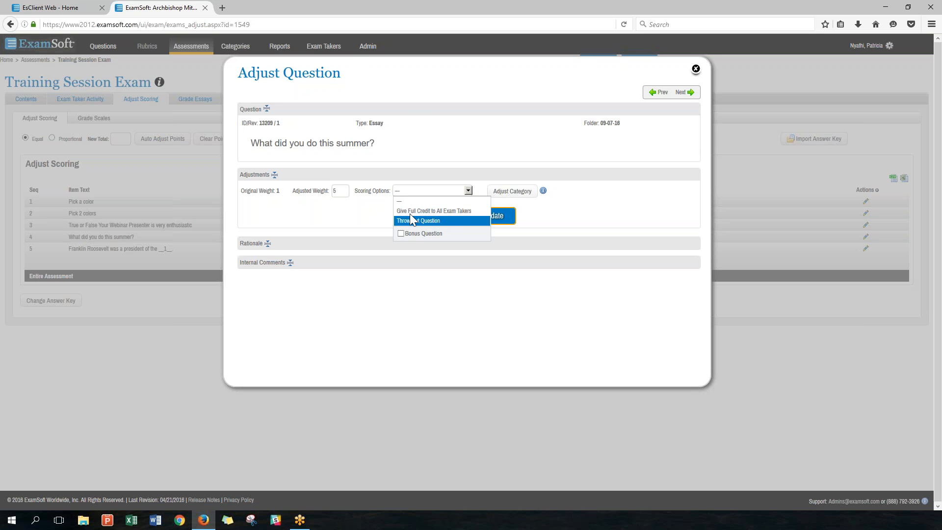
pyautogui.click(508, 258)
pyautogui.click(493, 218)
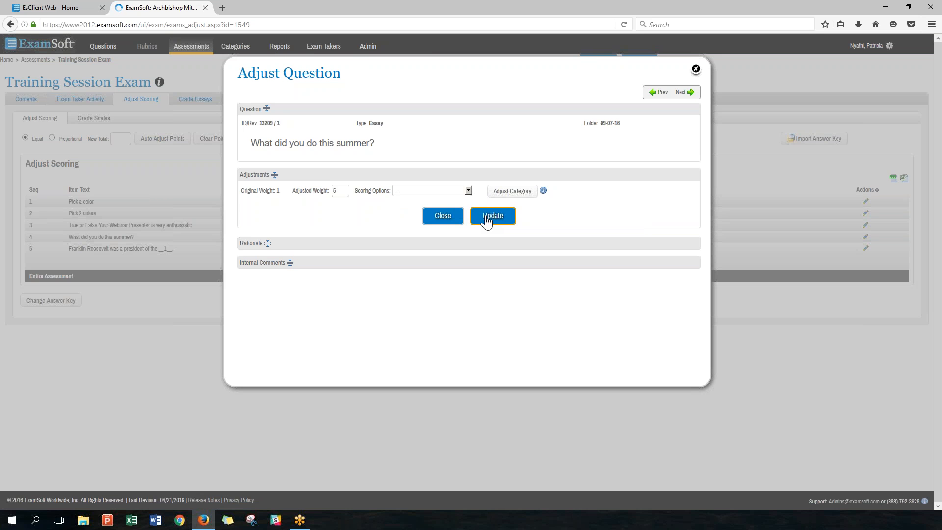
pyautogui.click(436, 246)
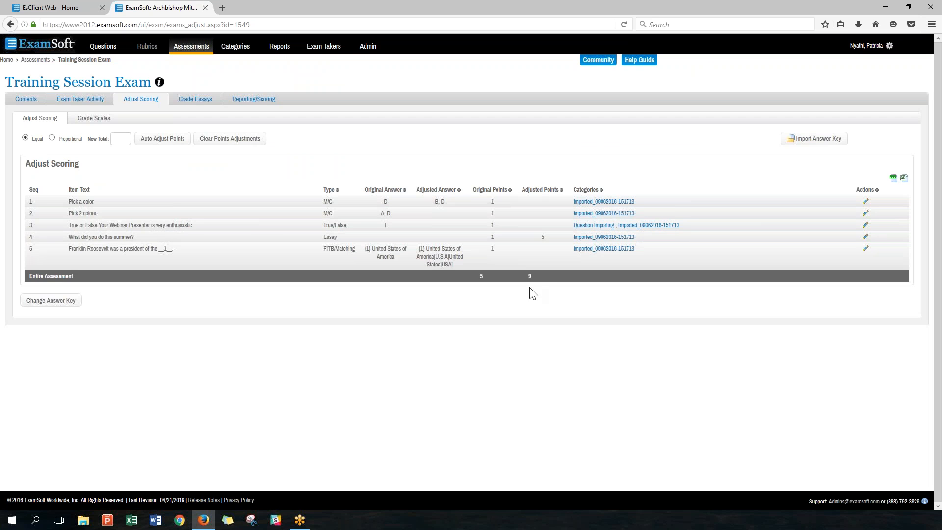
# Set row 3's scoring to Throw Out Question, update, confirm the warning, and close
pyautogui.click(865, 225)
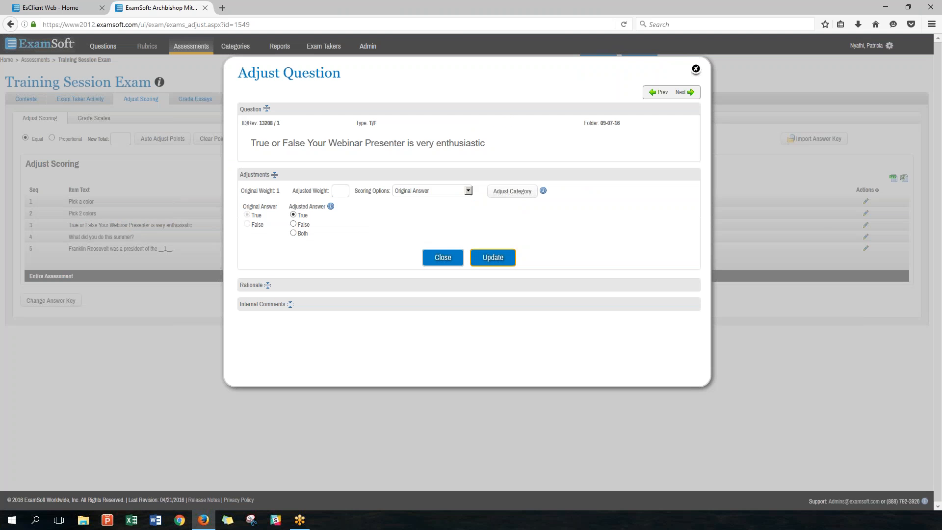
pyautogui.click(468, 191)
pyautogui.click(416, 230)
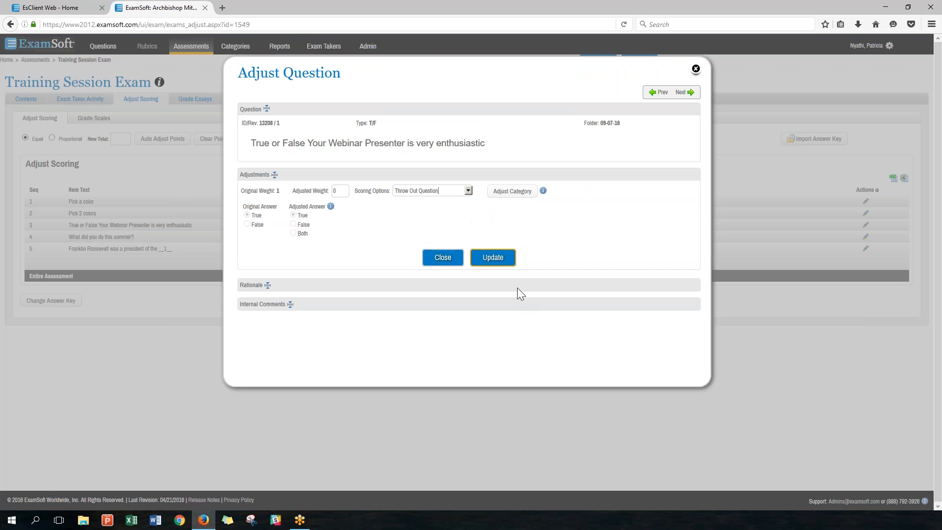
pyautogui.click(493, 258)
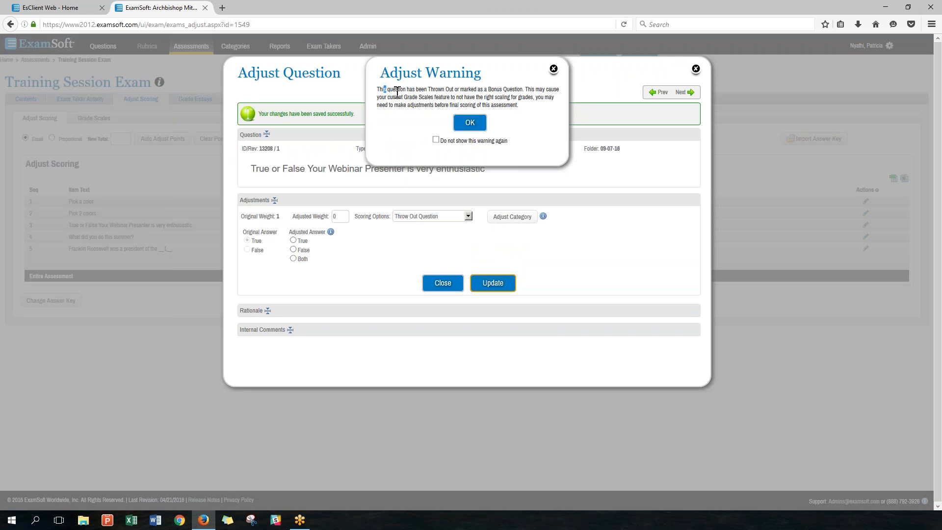
pyautogui.moveTo(384, 90); pyautogui.dragTo(480, 99)
pyautogui.click(480, 99)
pyautogui.click(465, 127)
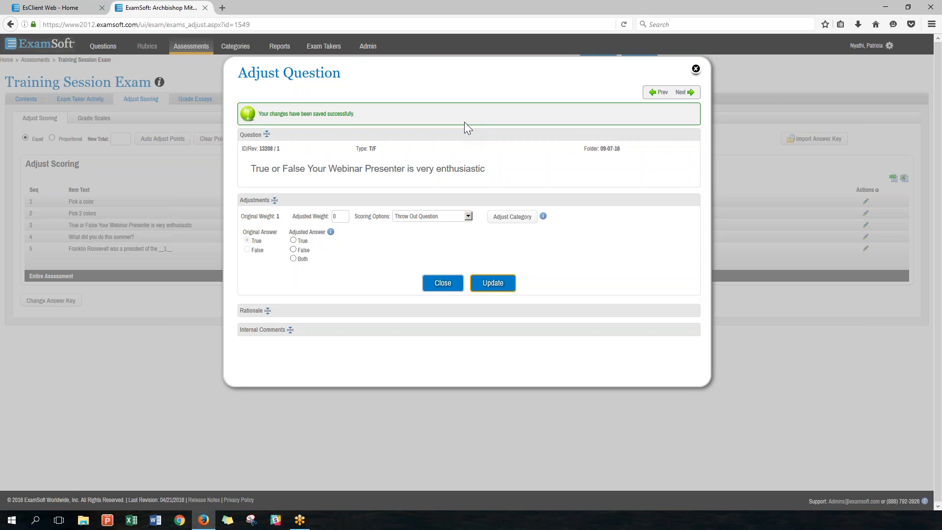
pyautogui.click(445, 285)
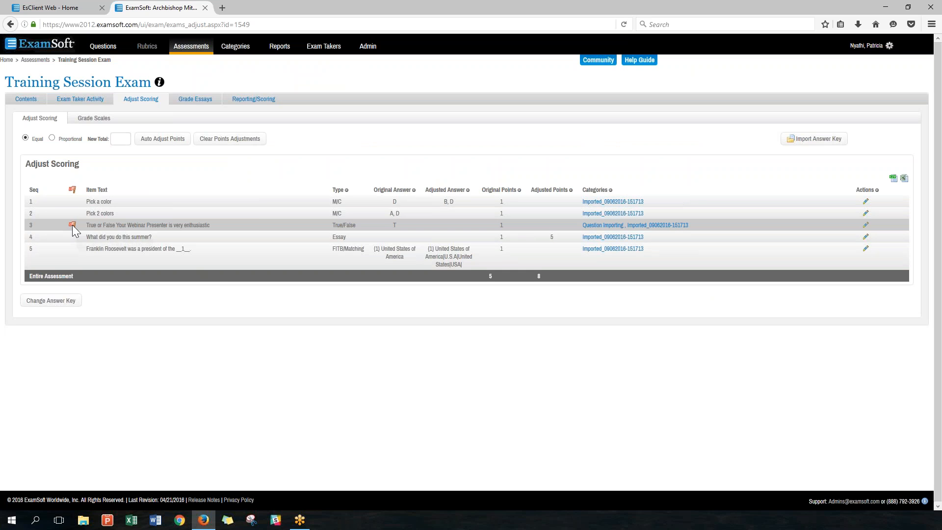
pyautogui.moveTo(72, 225)
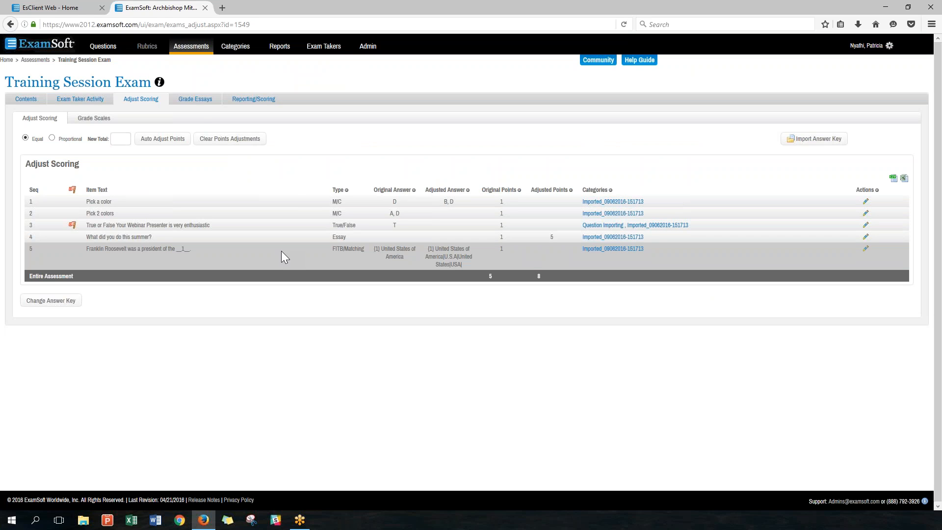
# In Grade Essays, score the first exam taker 4 points with comment 'Be mindful of punctuation!' and save
pyautogui.click(185, 100)
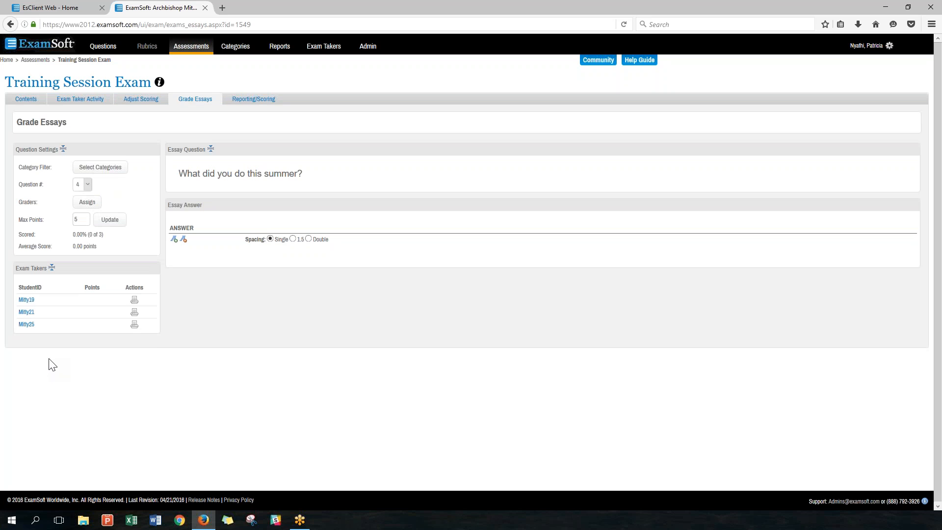
pyautogui.click(27, 302)
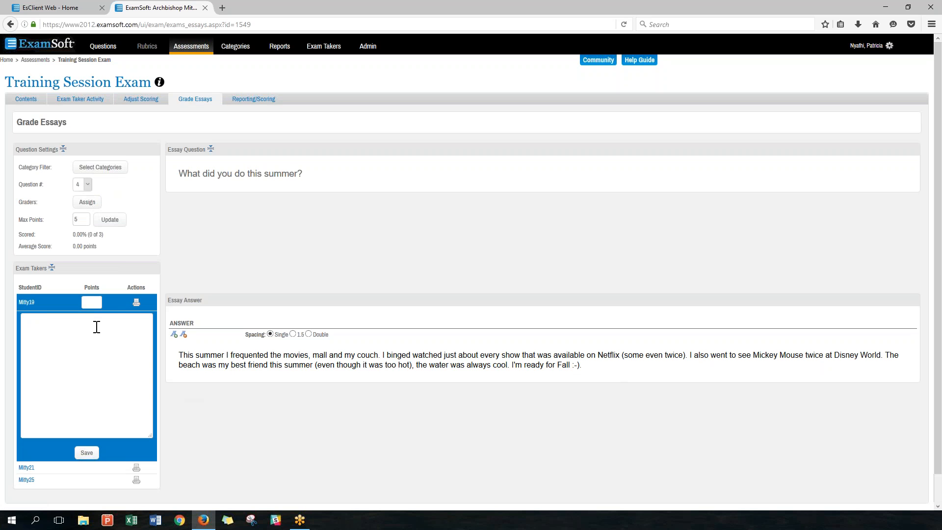
pyautogui.click(92, 303)
pyautogui.doubleClick(76, 219)
pyautogui.click(91, 302)
pyautogui.write('4')
pyautogui.write('Be mindf')
pyautogui.write('ul of pun')
pyautogui.write('ctuation ')
pyautogui.write('!')
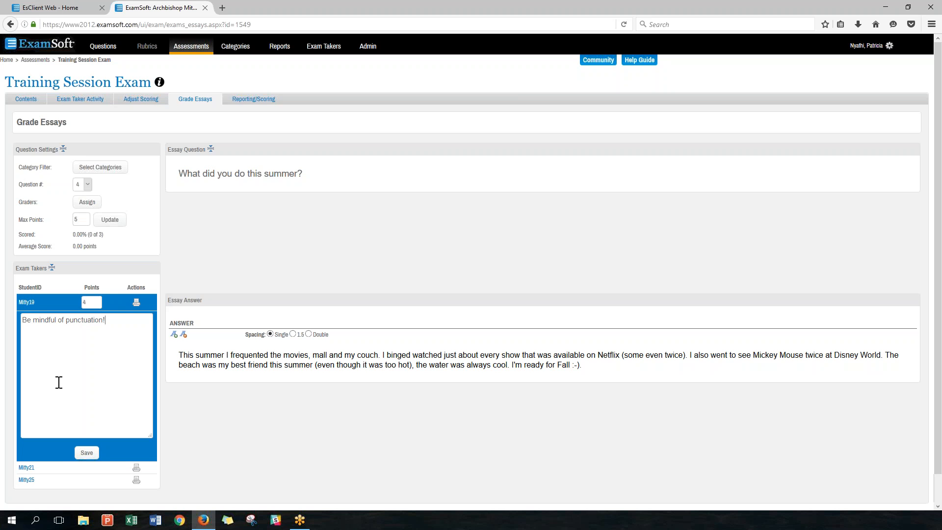
pyautogui.click(80, 455)
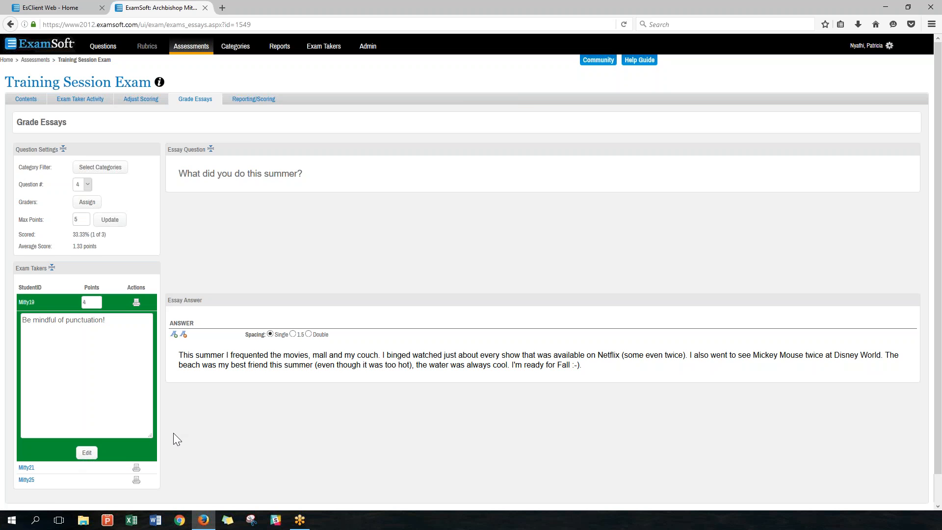
pyautogui.scroll(-1, 172, 433)
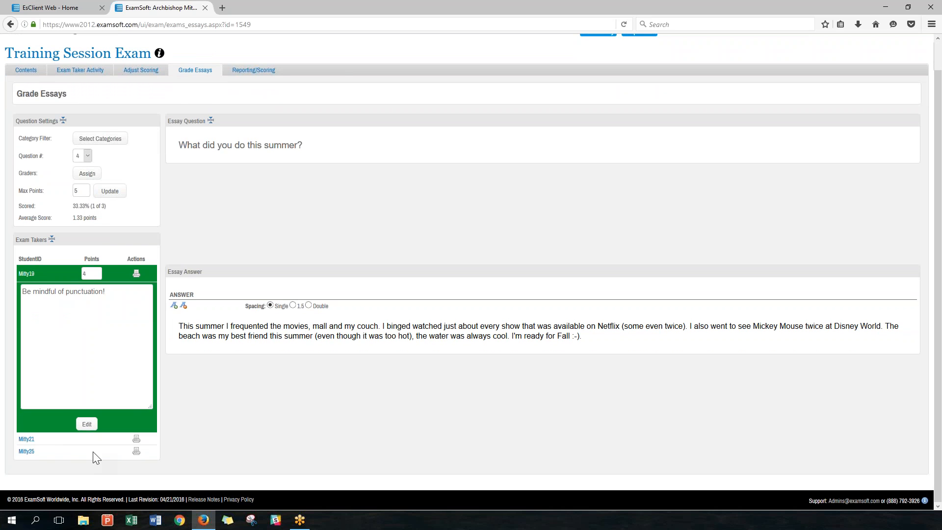
# Grade the second summer essay 1 point with the comment 'More detail please!'
pyautogui.click(32, 452)
pyautogui.click(34, 284)
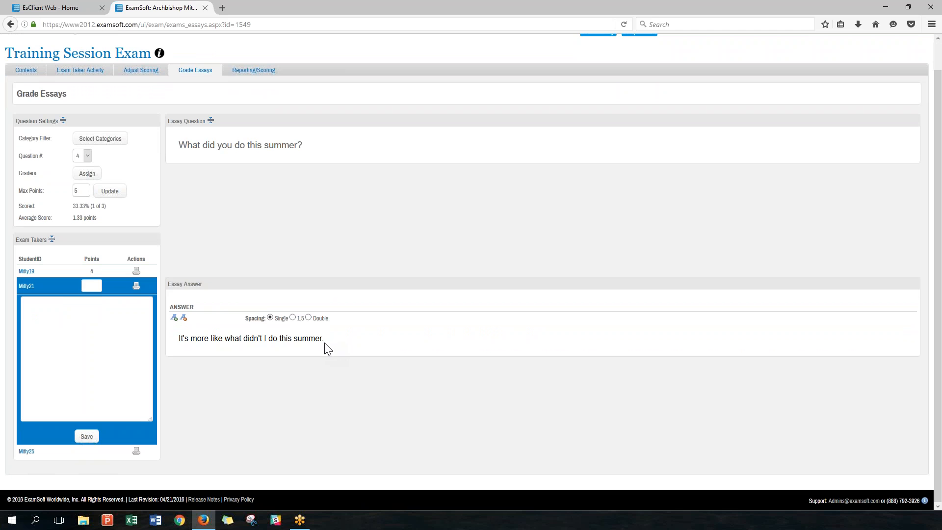
pyautogui.click(93, 286)
pyautogui.write('1')
pyautogui.click(85, 347)
pyautogui.write('More detail please!')
pyautogui.click(86, 436)
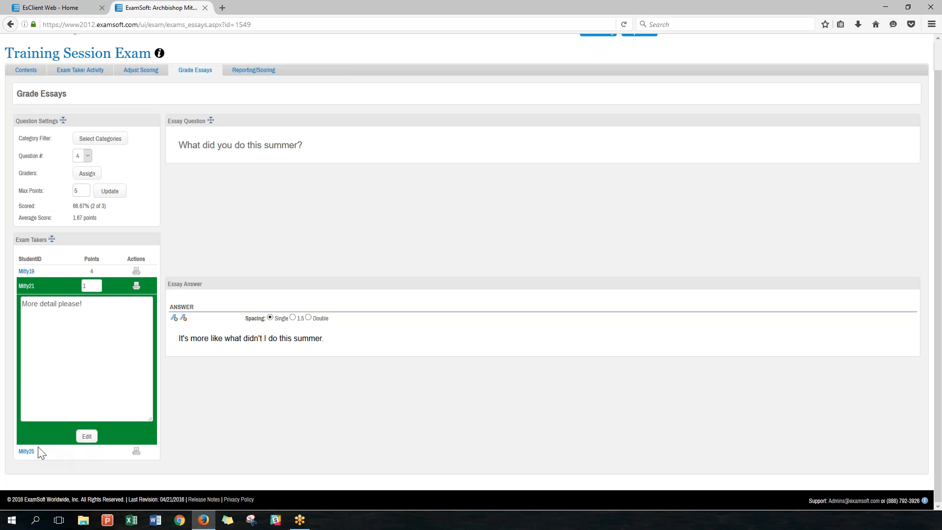
# Grade the third summer essay 3 points, bringing the essays to Scored 100%
pyautogui.click(25, 451)
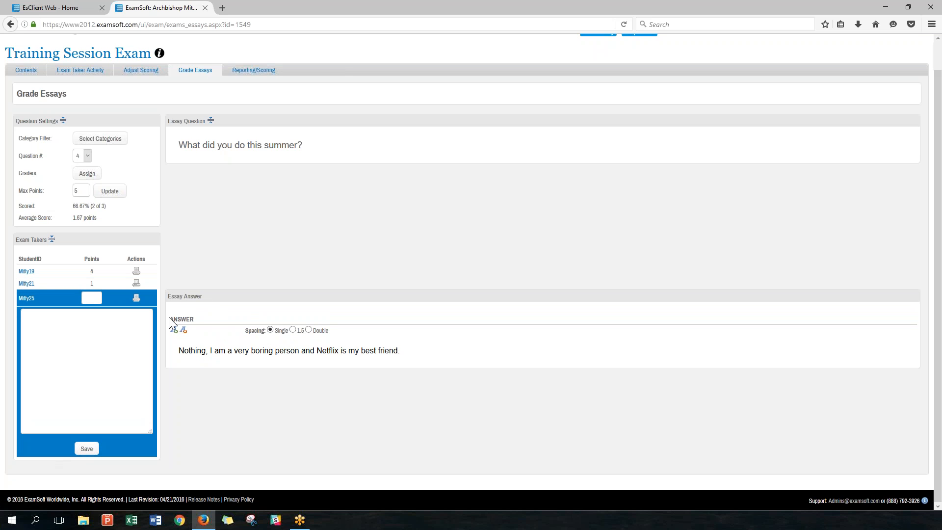
pyautogui.click(90, 299)
pyautogui.write('3')
pyautogui.click(87, 448)
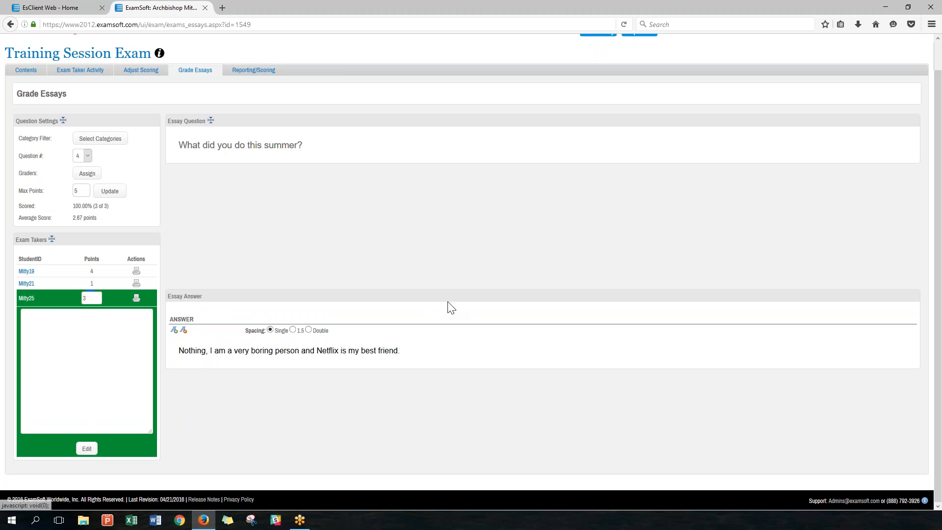
pyautogui.moveTo(22, 206); pyautogui.dragTo(104, 206)
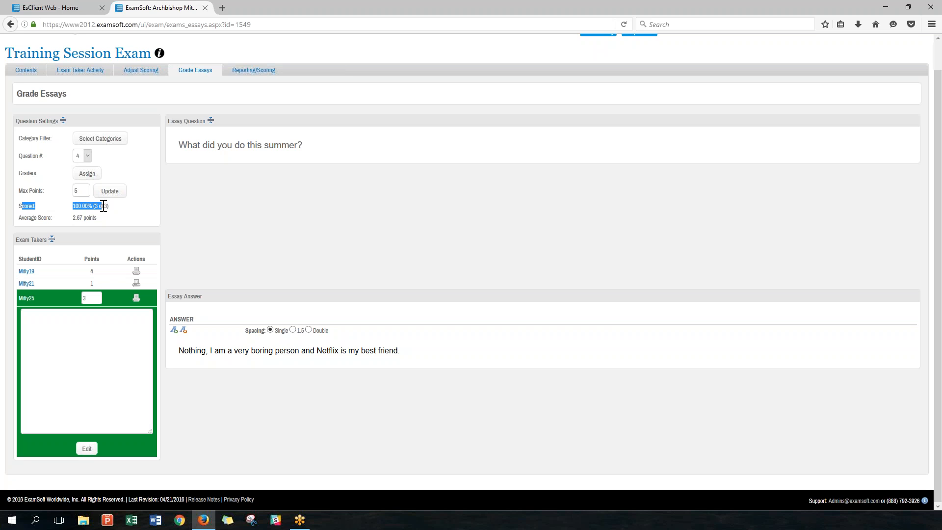
pyautogui.click(157, 135)
pyautogui.scroll(1, 145, 162)
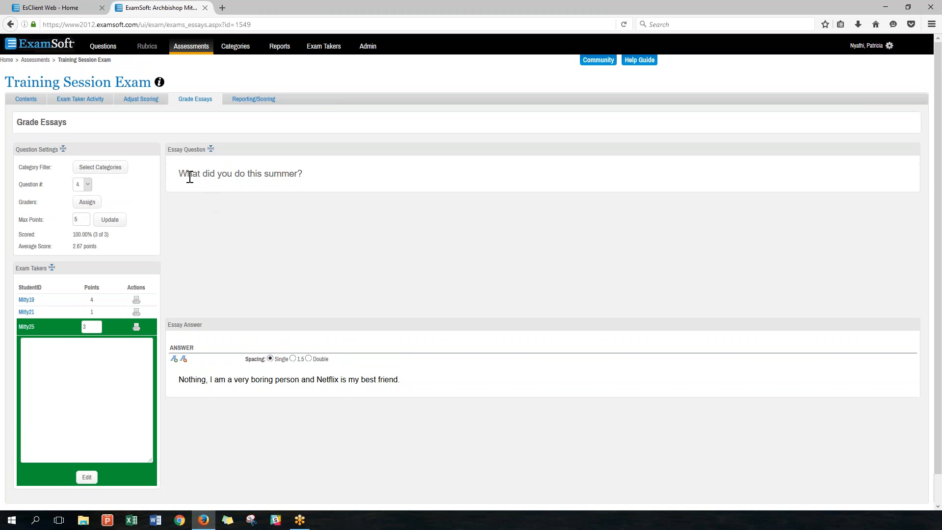
# Generate the Exam Taker Results report with exam taker name, points and percentage score columns
pyautogui.moveTo(244, 103)
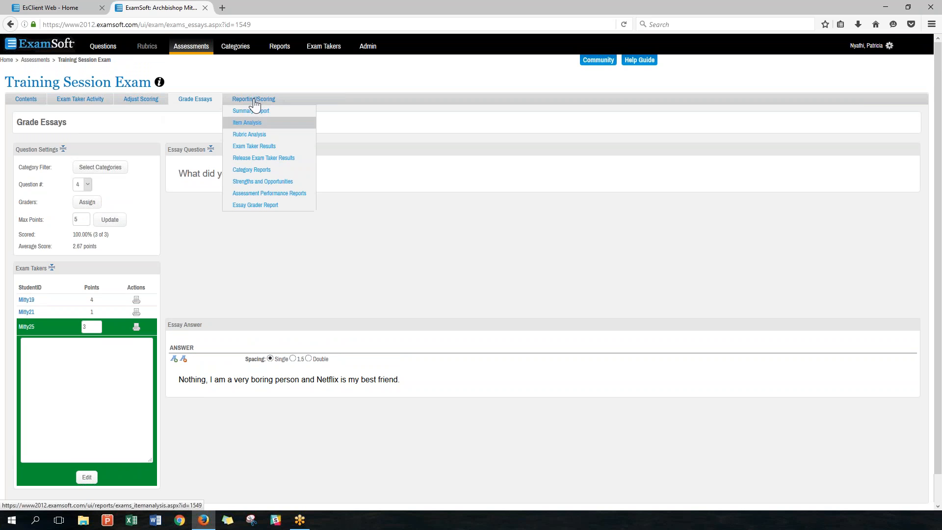
pyautogui.click(266, 149)
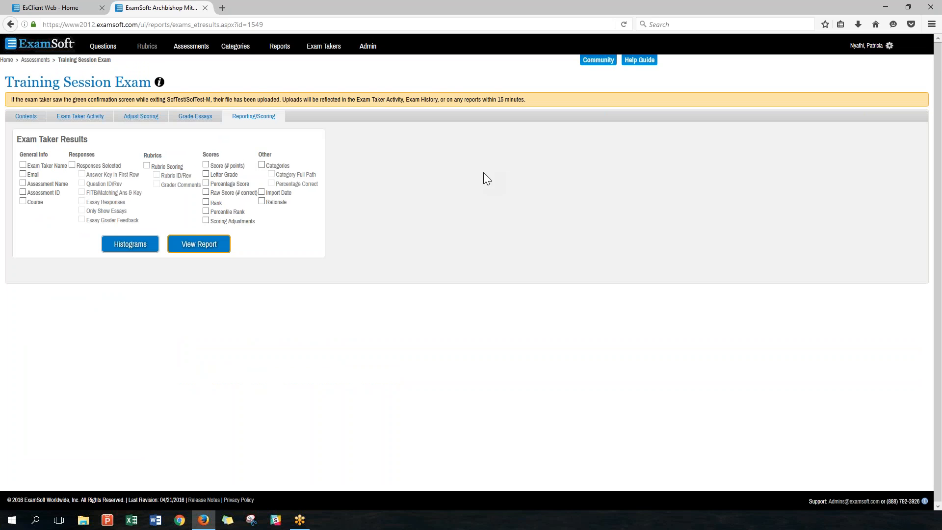
pyautogui.click(23, 166)
pyautogui.click(206, 166)
pyautogui.click(206, 185)
pyautogui.click(198, 244)
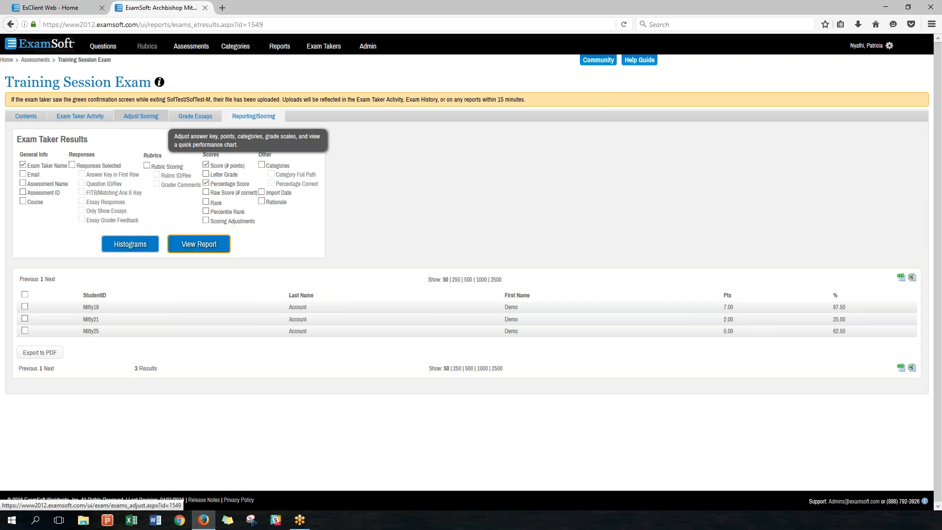
# Return to the Adjust Scoring tab and place a sticky note showing the support e-mail address
pyautogui.click(135, 118)
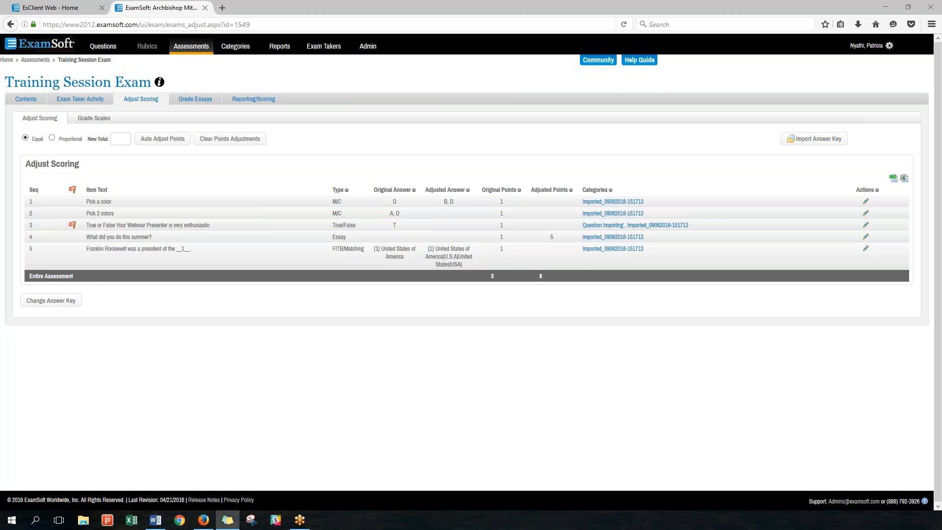
pyautogui.moveTo(0, 117); pyautogui.dragTo(317, 166)
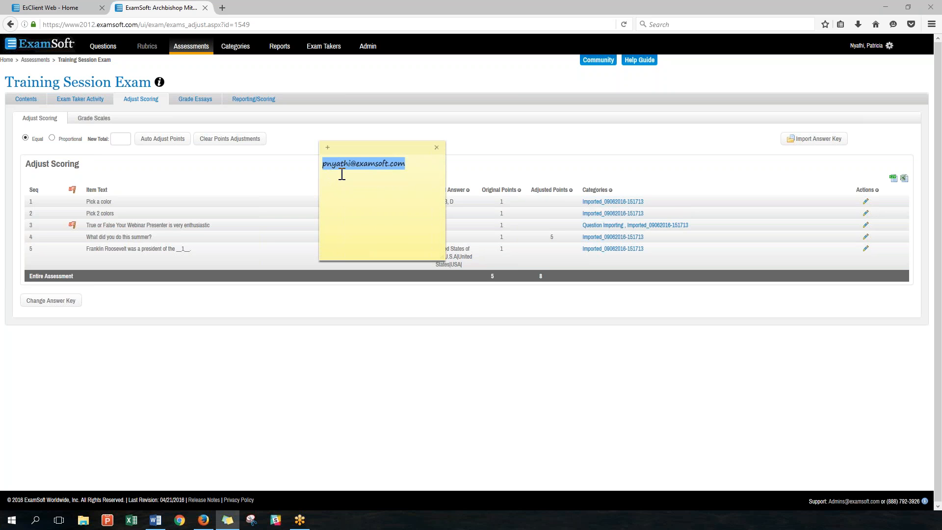